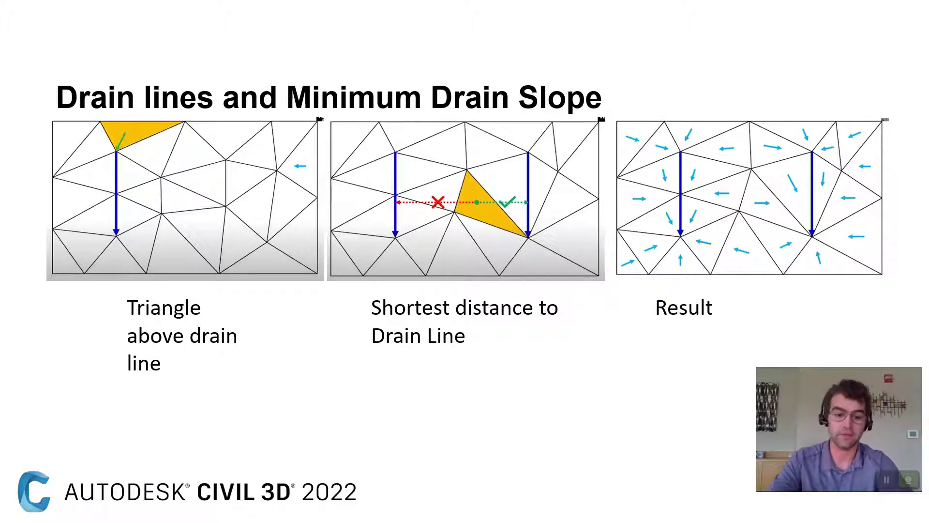
# End the slideshow and return to editing the Drain lines and Minimum Drain Slope slide
pyautogui.press('Escape')
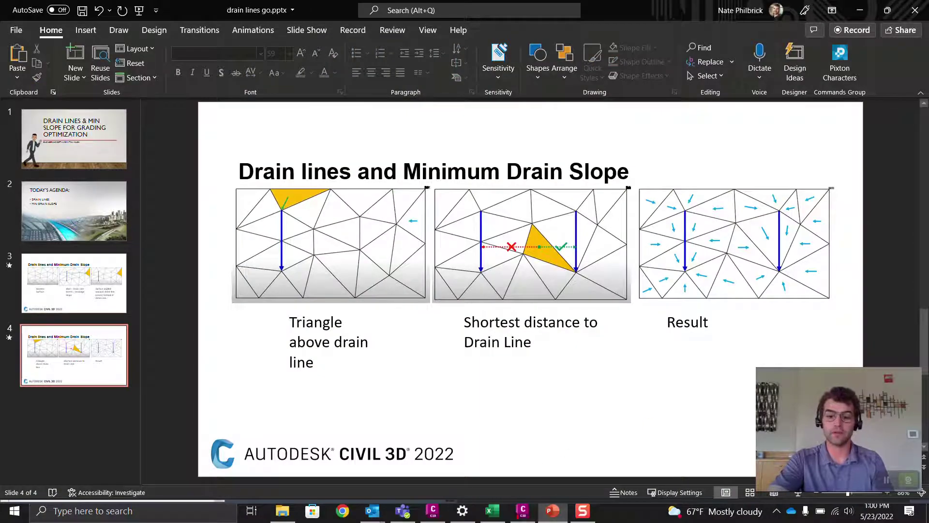
# Bring up Grading Optimization, view the mesh from above, and collapse the Curb group
pyautogui.click(523, 510)
pyautogui.moveTo(445, 212); pyautogui.dragTo(438, 317)
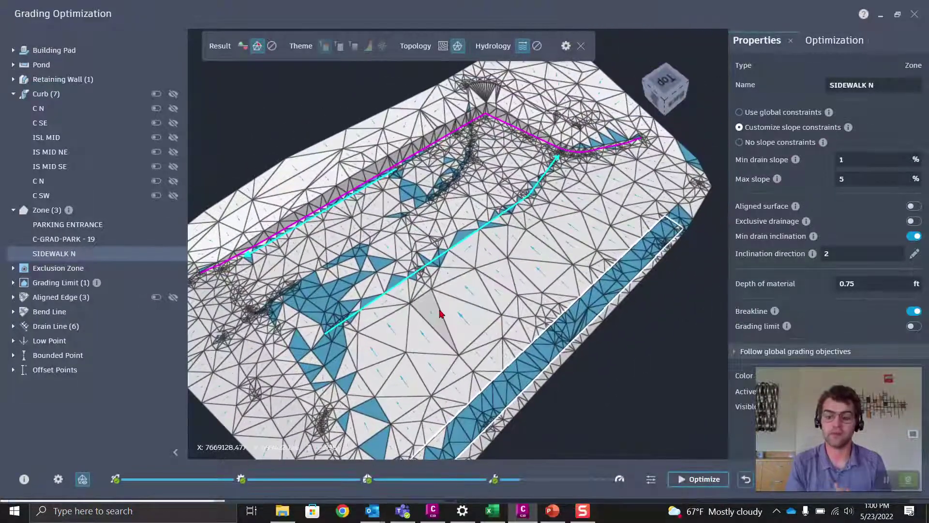
pyautogui.moveTo(441, 314)
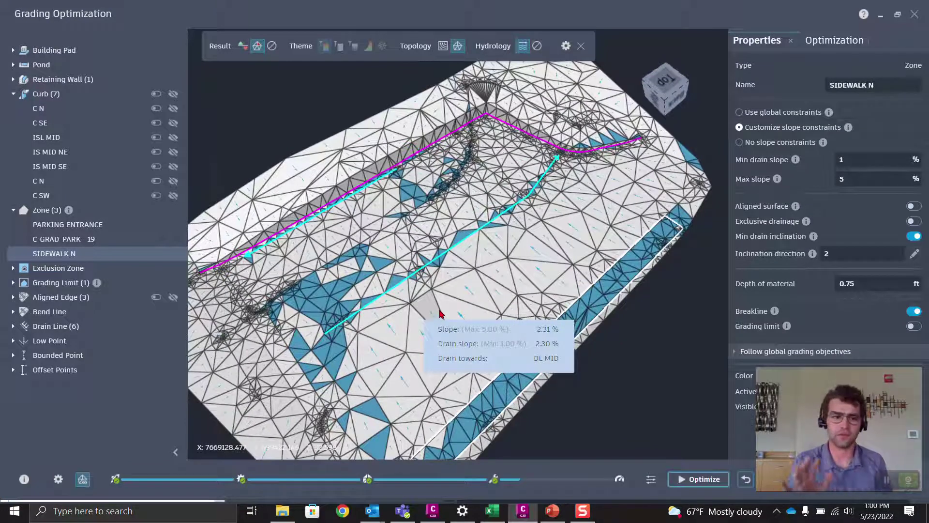
pyautogui.click(15, 94)
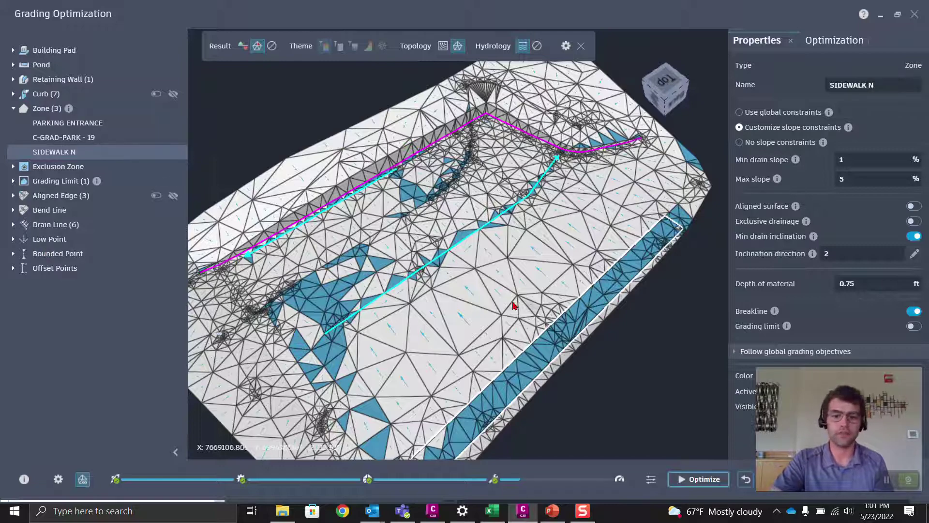
# Reset the previous optimization result so the surface is unoptimized again
pyautogui.moveTo(512, 305); pyautogui.dragTo(549, 234, button='middle')
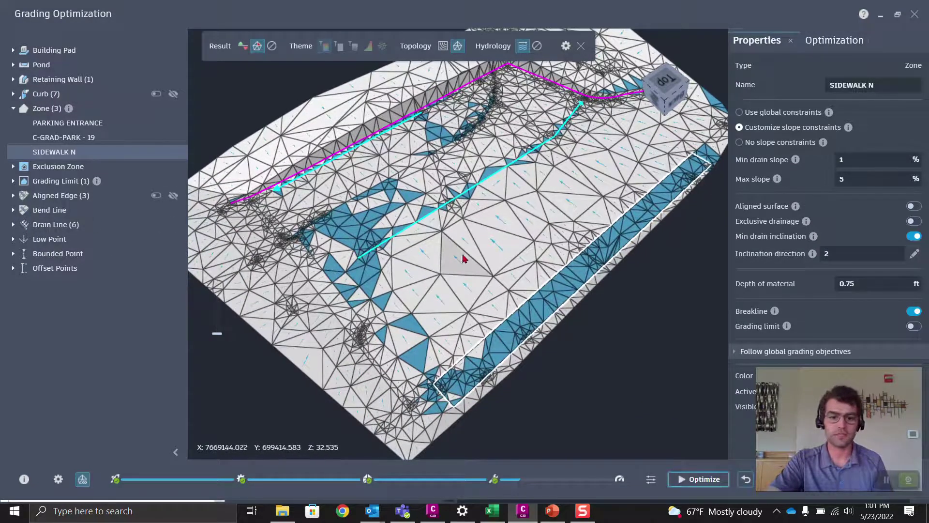
pyautogui.moveTo(498, 239); pyautogui.dragTo(531, 267, button='middle')
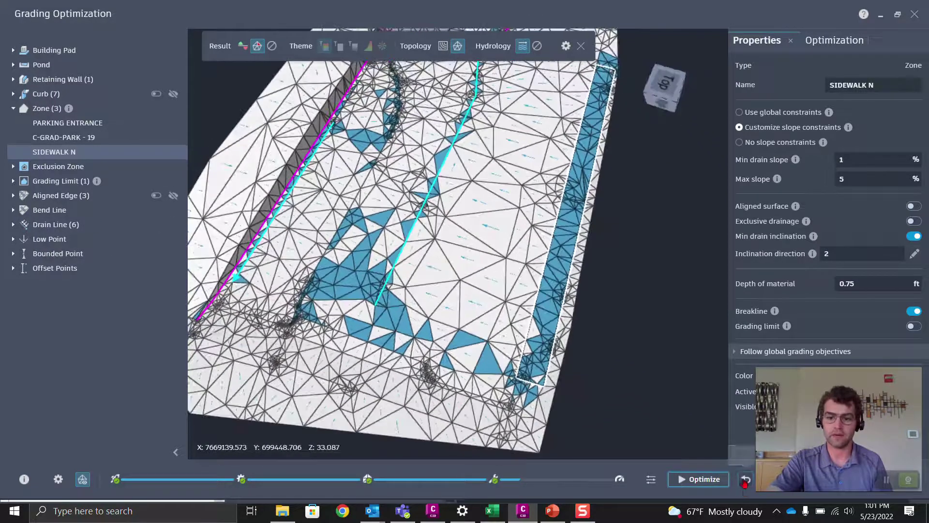
pyautogui.click(746, 479)
pyautogui.moveTo(591, 299); pyautogui.dragTo(537, 301, button='middle')
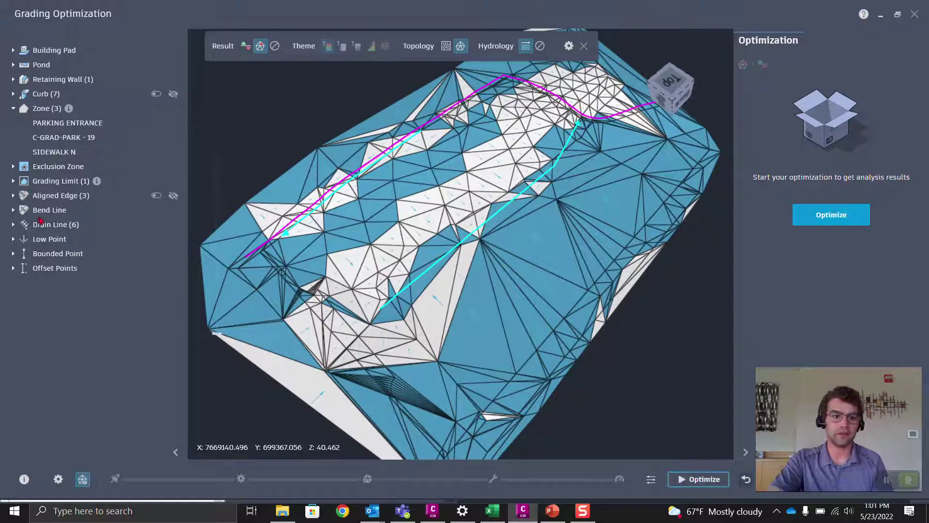
# Compare zone properties of PARKING ENTRANCE, C-GRAD-PARK - 19 (1% min drain slope) and SIDEWALK N
pyautogui.click(55, 124)
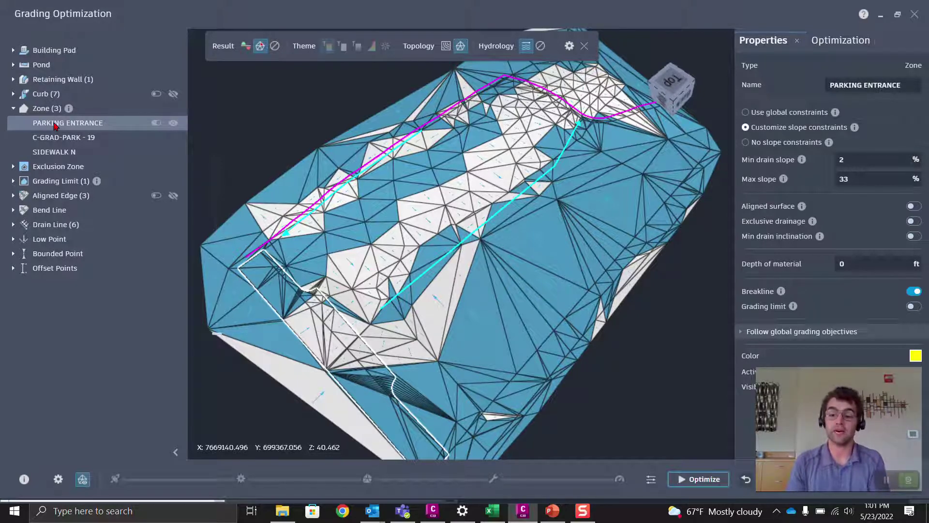
pyautogui.click(56, 139)
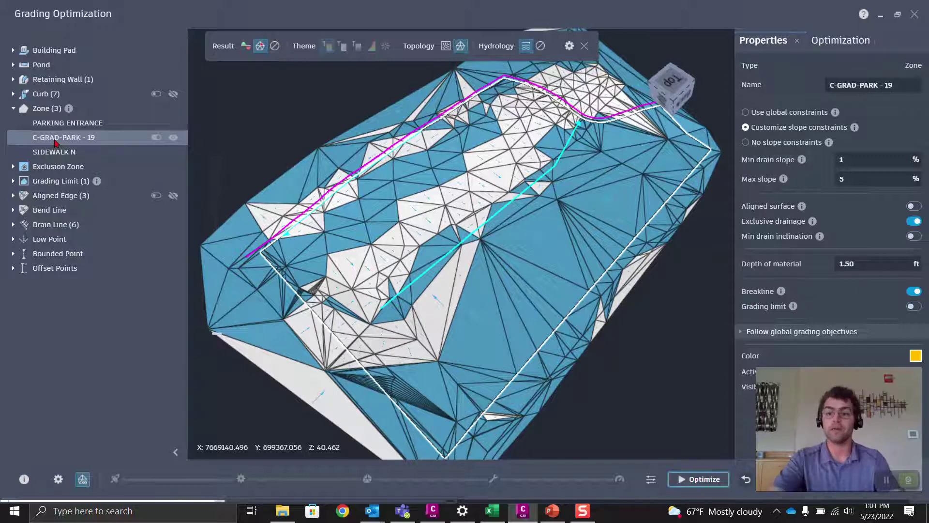
pyautogui.click(857, 161)
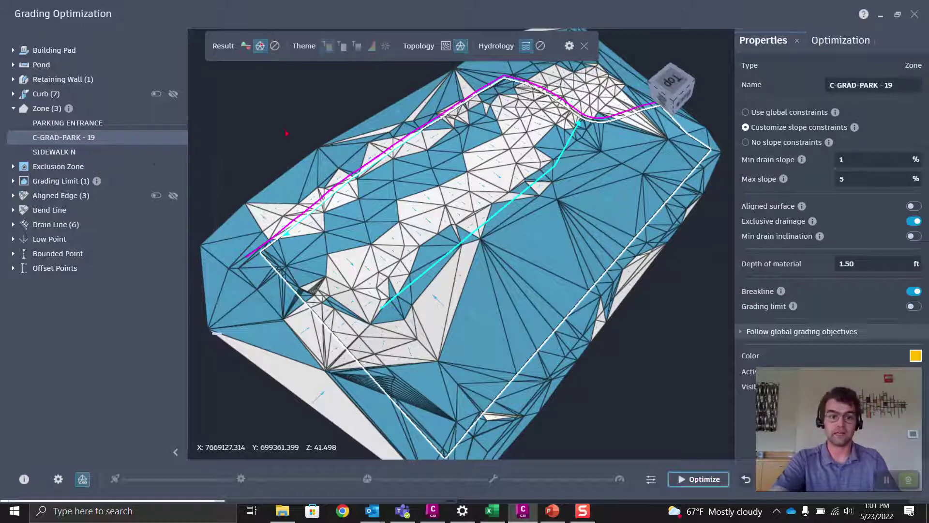
pyautogui.click(116, 129)
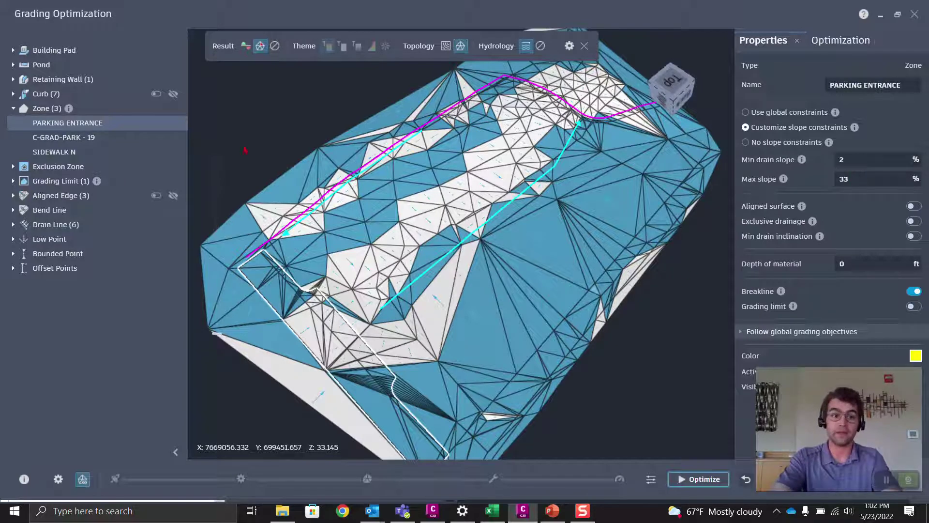
pyautogui.click(64, 138)
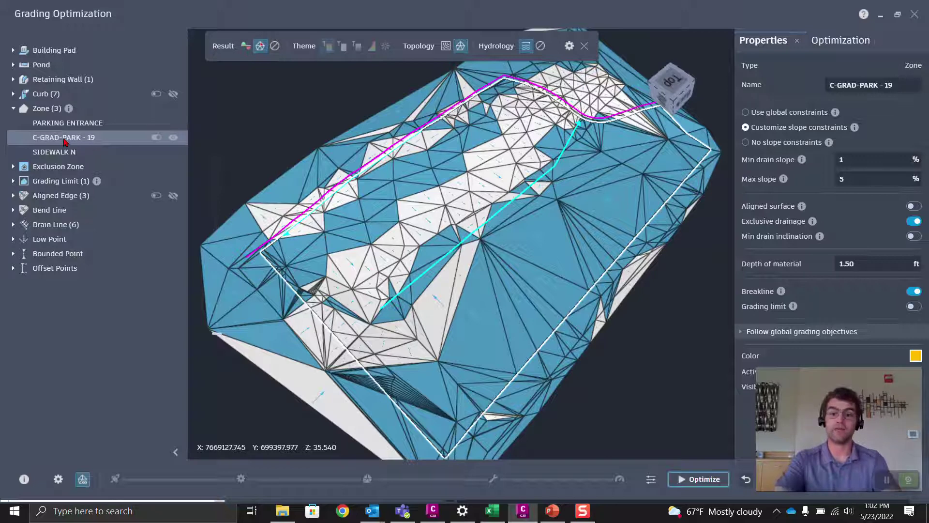
pyautogui.click(51, 151)
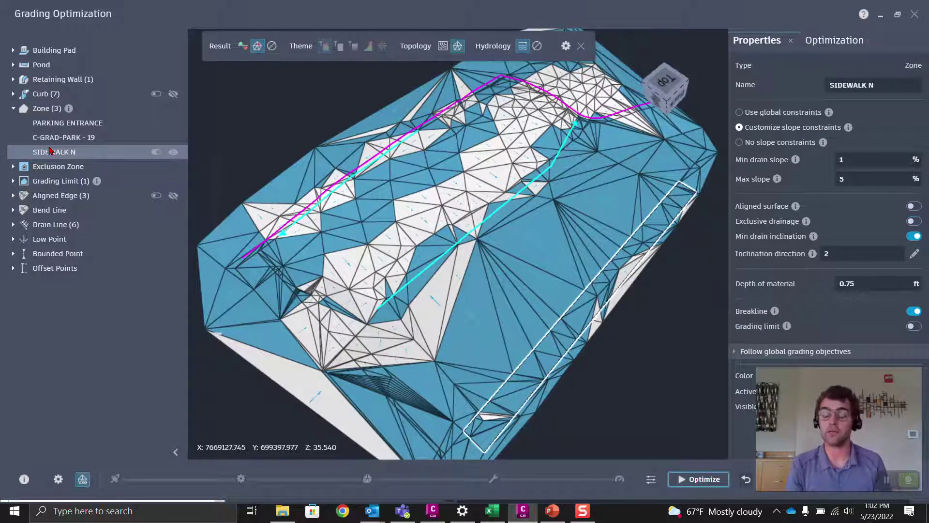
# Start the optimization run and switch the surface between contour lines and triangle mesh display
pyautogui.click(689, 481)
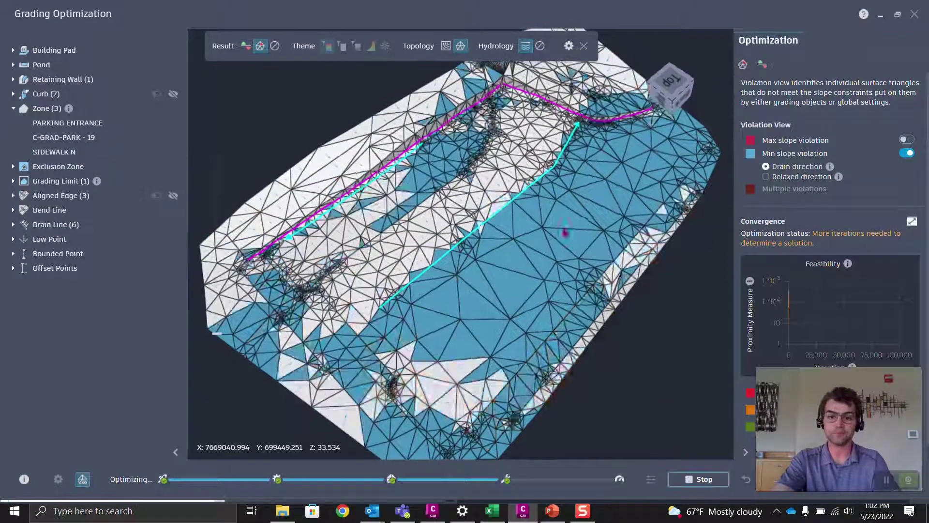
pyautogui.scroll(5, 560, 280)
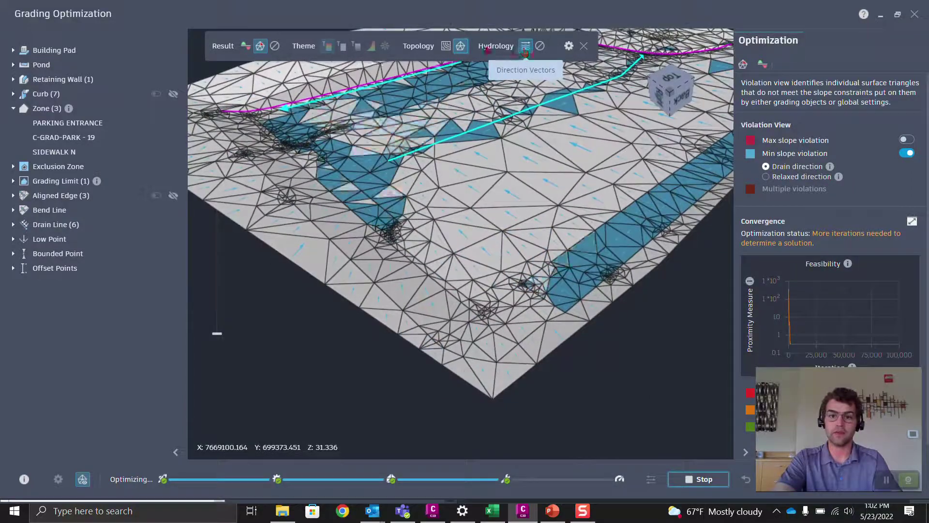
pyautogui.click(446, 46)
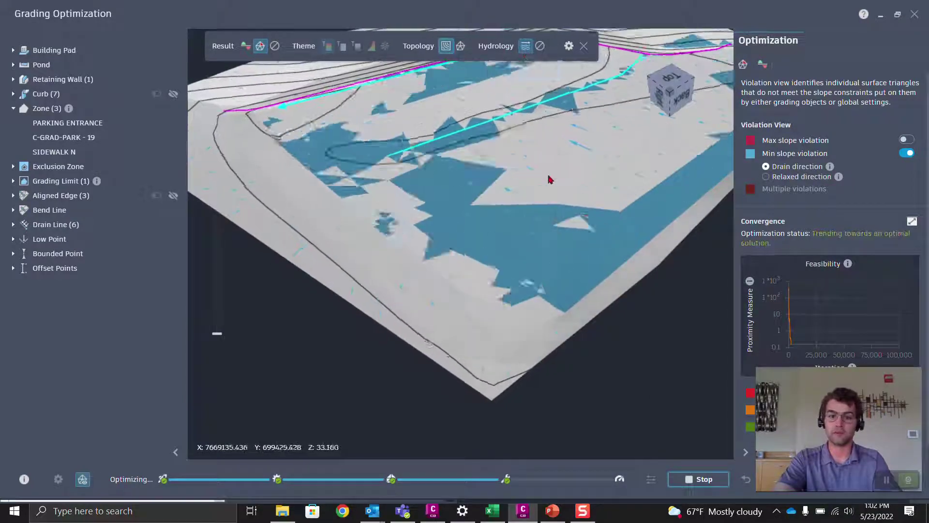
pyautogui.scroll(5, 542, 227)
pyautogui.scroll(-3, 549, 242)
pyautogui.moveTo(475, 324)
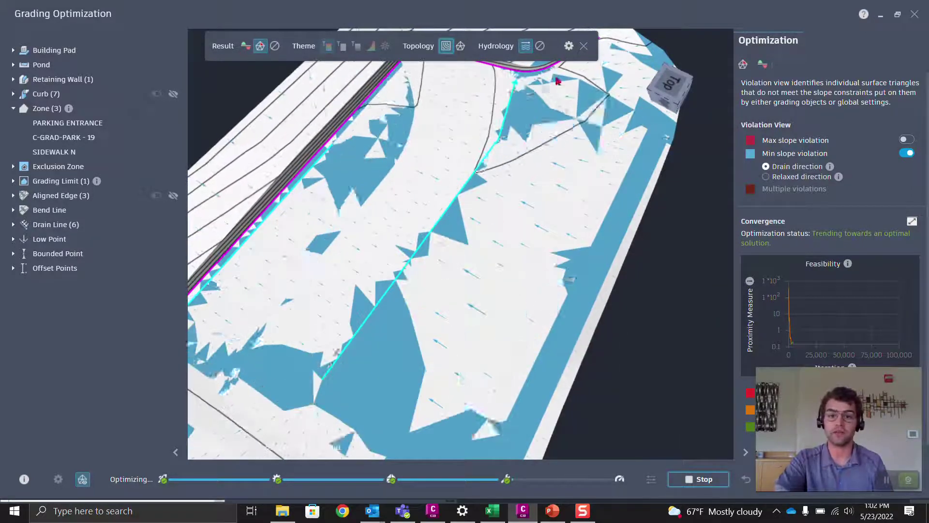
pyautogui.click(541, 46)
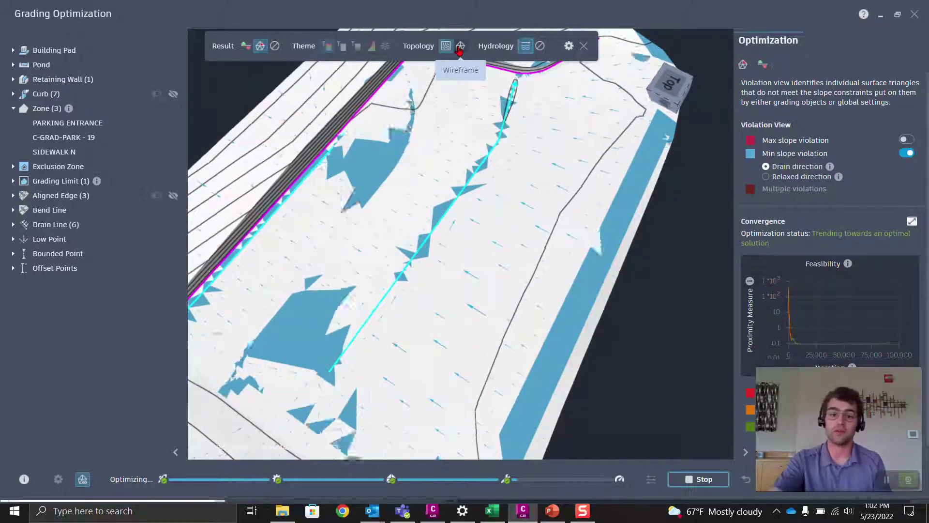
pyautogui.click(459, 47)
pyautogui.scroll(3, 477, 262)
pyautogui.scroll(-3, 476, 261)
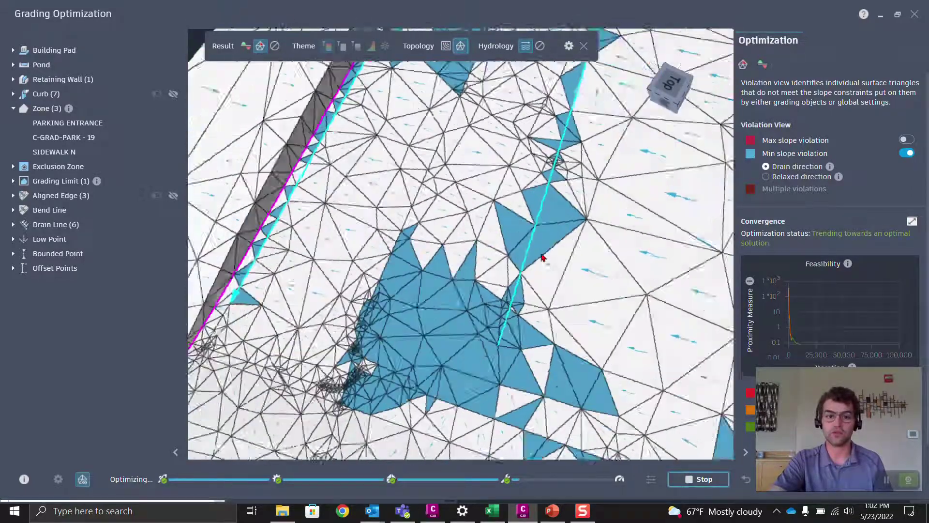
# Rotate the surface so drain lines run vertically and inspect it while the run finishes
pyautogui.moveTo(542, 257); pyautogui.dragTo(179, 158, button='middle')
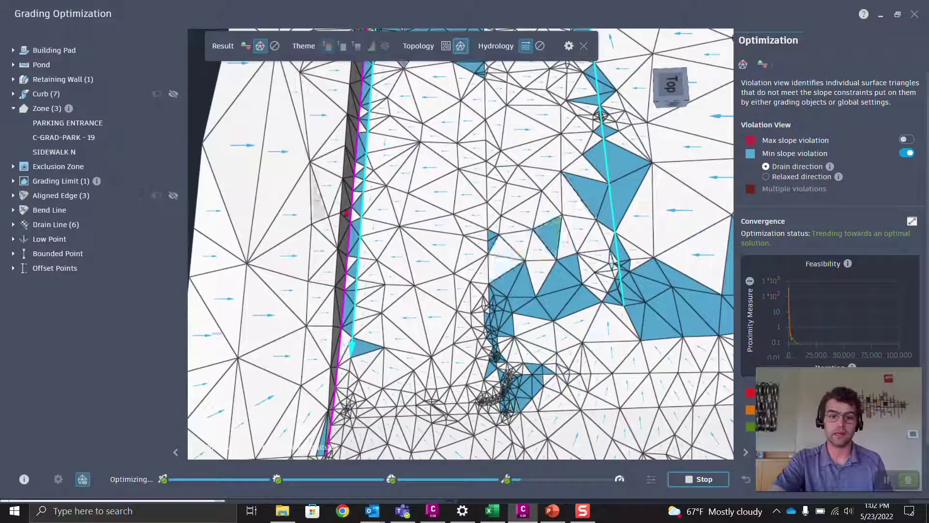
pyautogui.scroll(2, 380, 222)
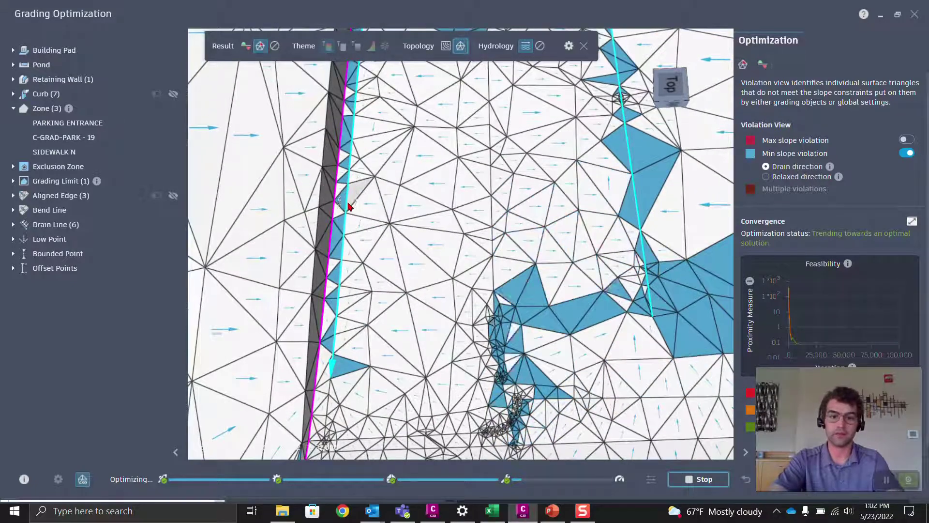
pyautogui.scroll(2, 347, 204)
pyautogui.moveTo(348, 238); pyautogui.dragTo(367, 133, button='middle')
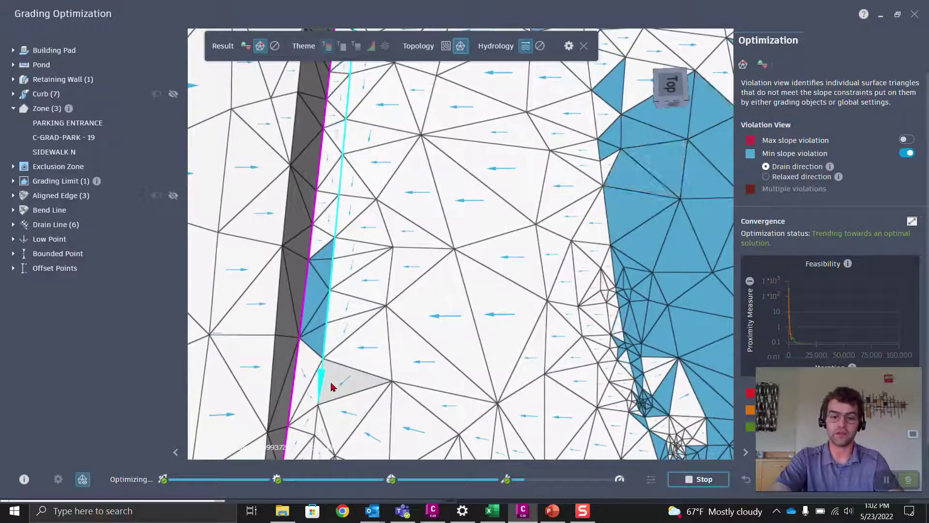
pyautogui.scroll(-2, 323, 381)
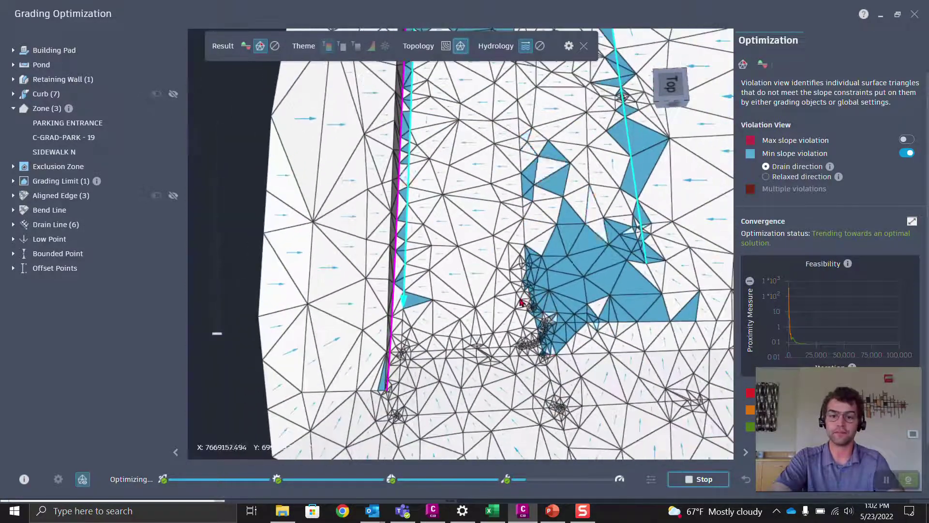
pyautogui.moveTo(324, 380); pyautogui.dragTo(514, 266, button='middle')
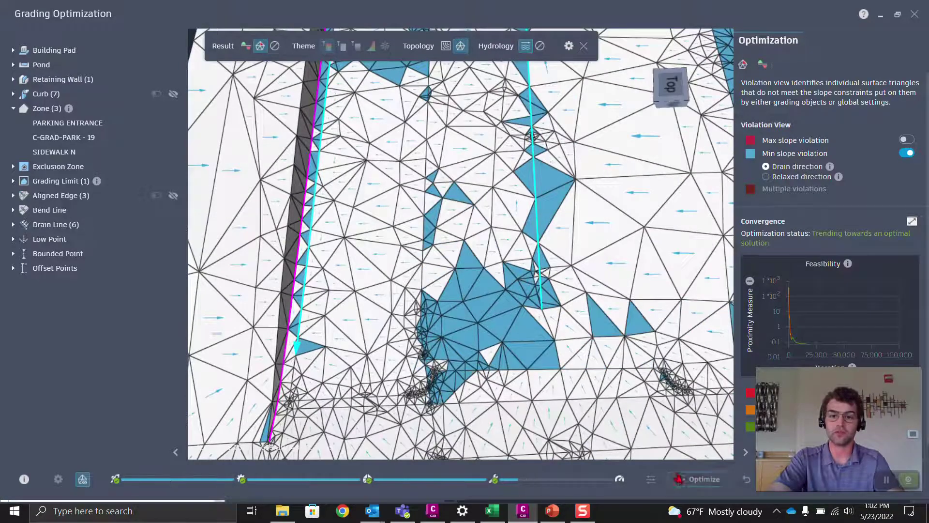
pyautogui.scroll(2, 494, 243)
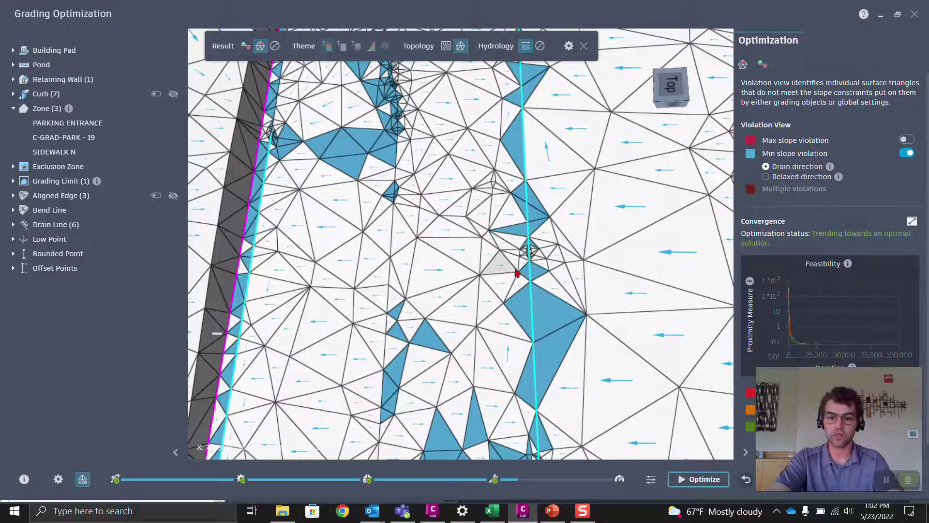
pyautogui.scroll(3, 533, 261)
pyautogui.moveTo(569, 276); pyautogui.dragTo(444, 208, button='middle')
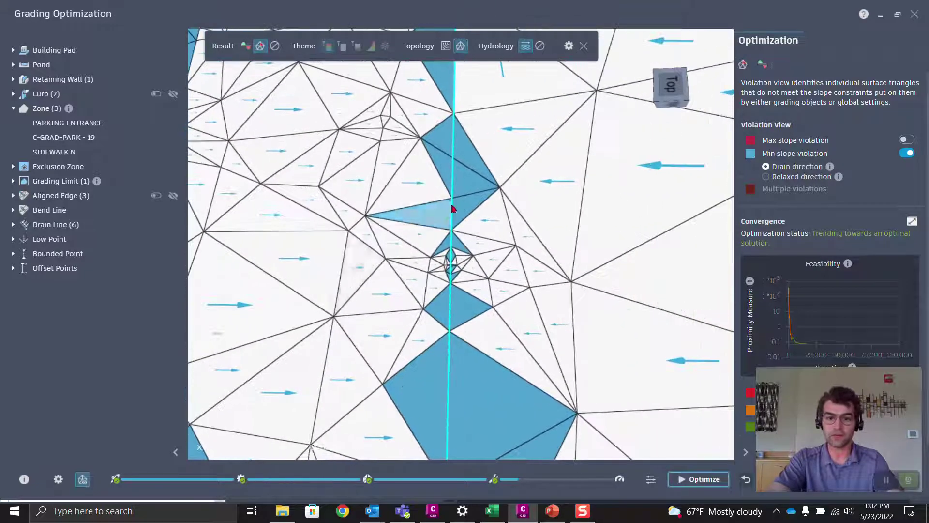
pyautogui.scroll(2, 471, 139)
pyautogui.scroll(-2, 472, 143)
pyautogui.moveTo(473, 141); pyautogui.dragTo(485, 210, button='middle')
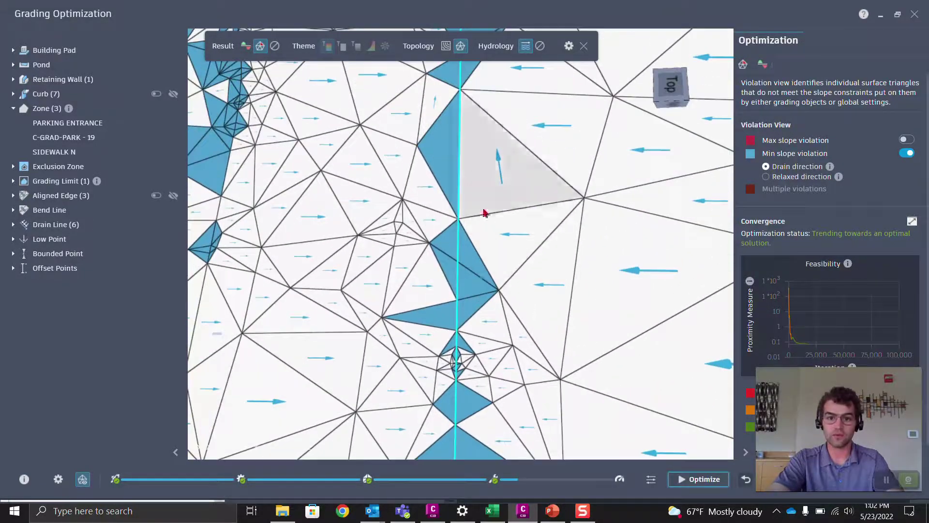
pyautogui.moveTo(474, 266)
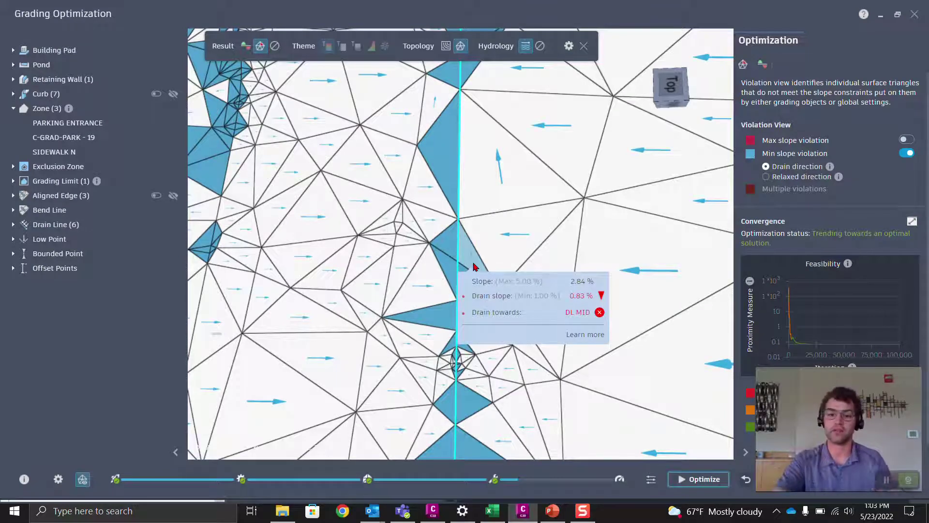
pyautogui.scroll(-1, 531, 198)
pyautogui.scroll(-3, 531, 198)
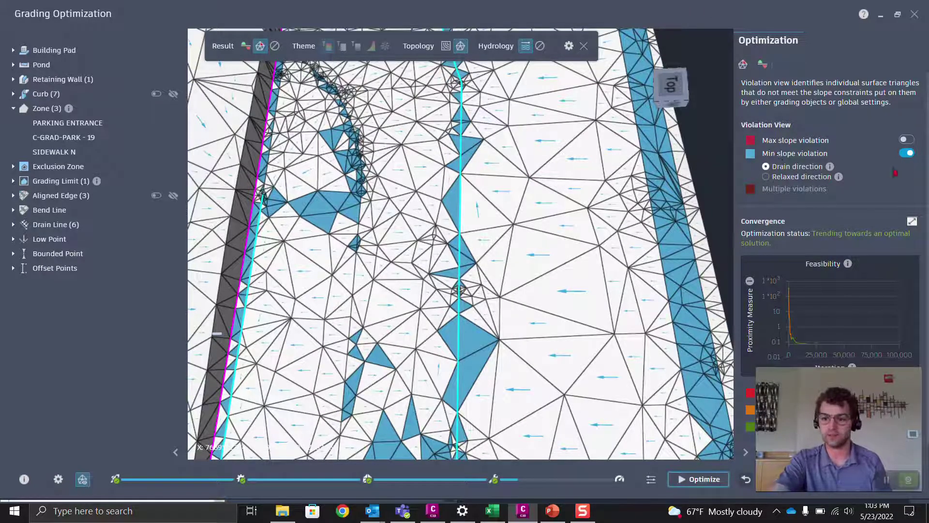
pyautogui.click(906, 154)
pyautogui.click(906, 154)
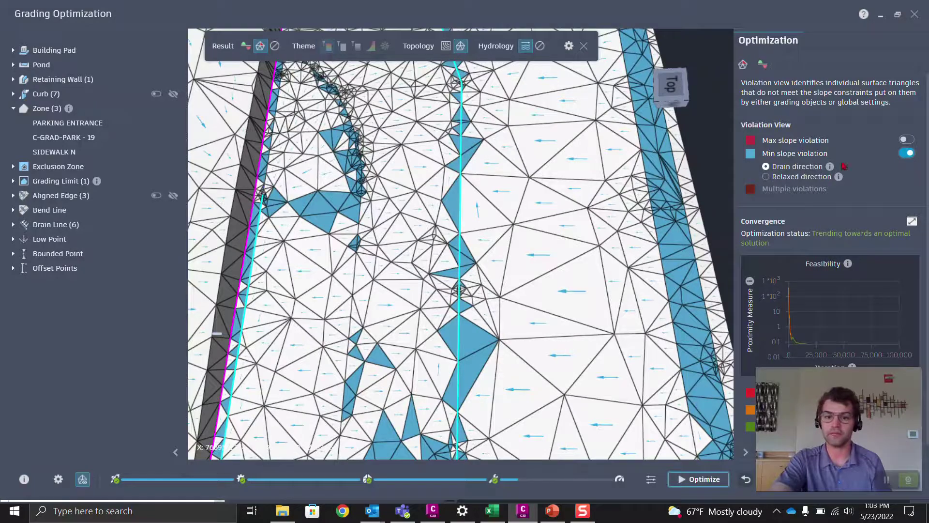
pyautogui.scroll(5, 529, 201)
pyautogui.scroll(3, 390, 205)
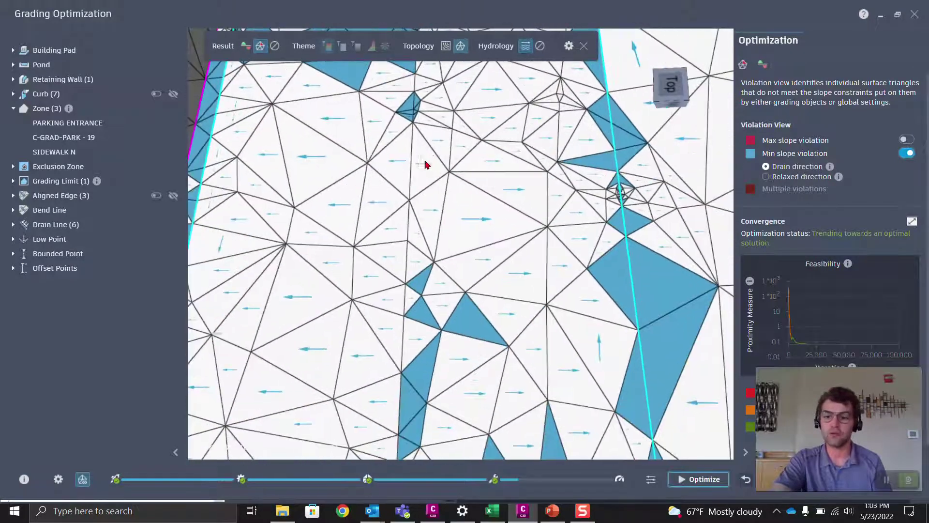
pyautogui.scroll(3, 426, 161)
pyautogui.moveTo(514, 244)
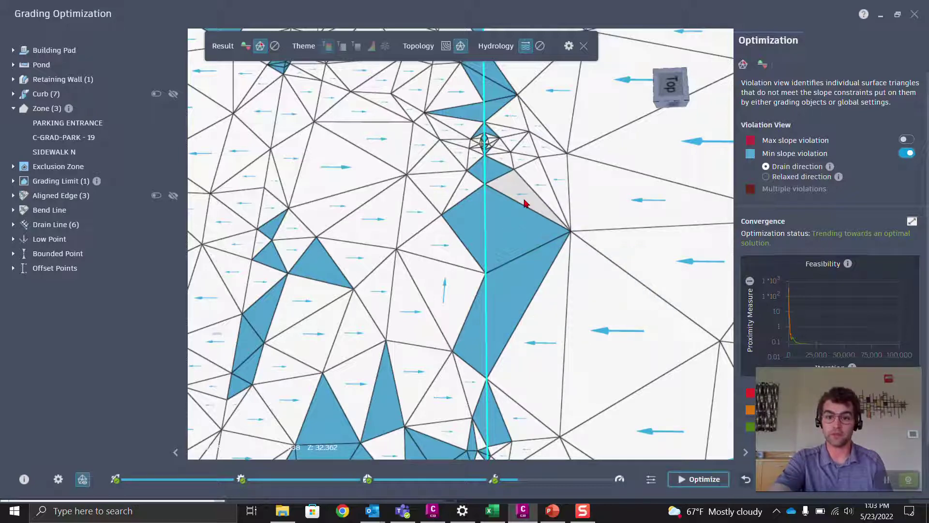
pyautogui.moveTo(526, 203)
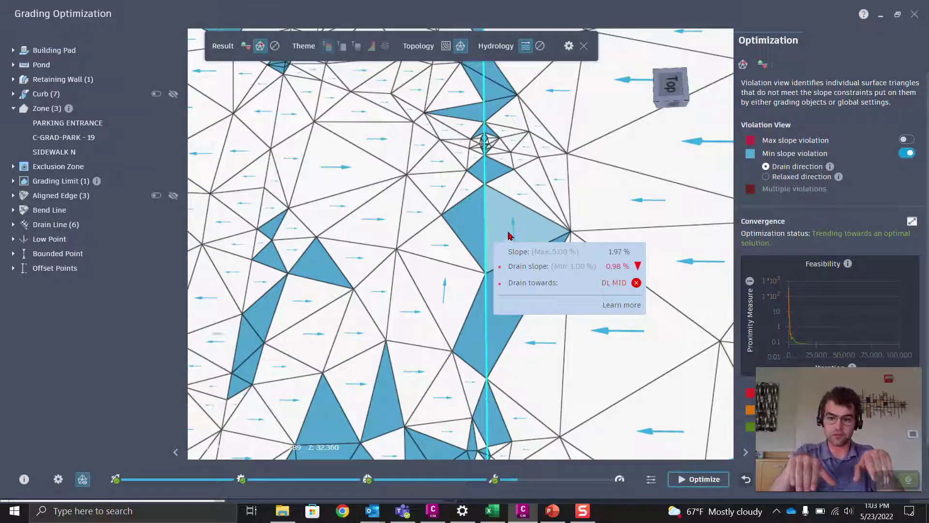
pyautogui.scroll(-5, 509, 235)
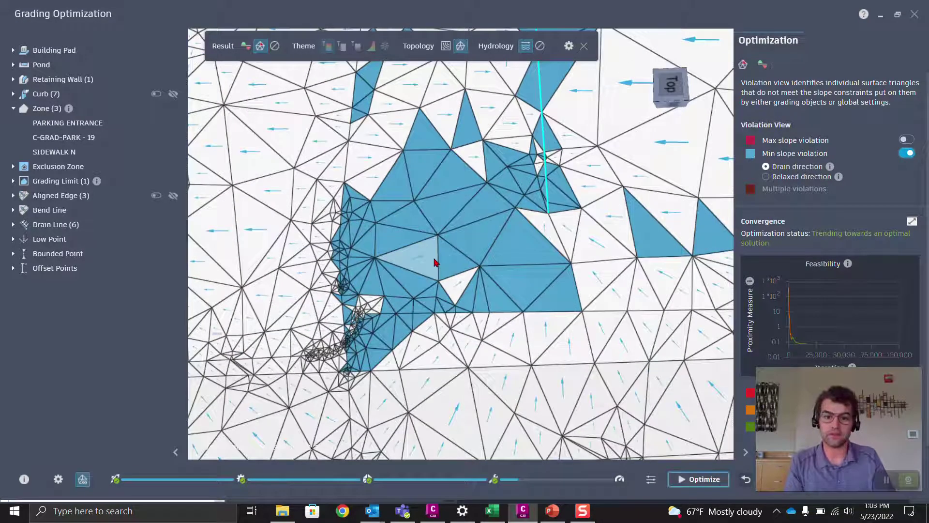
pyautogui.moveTo(434, 262)
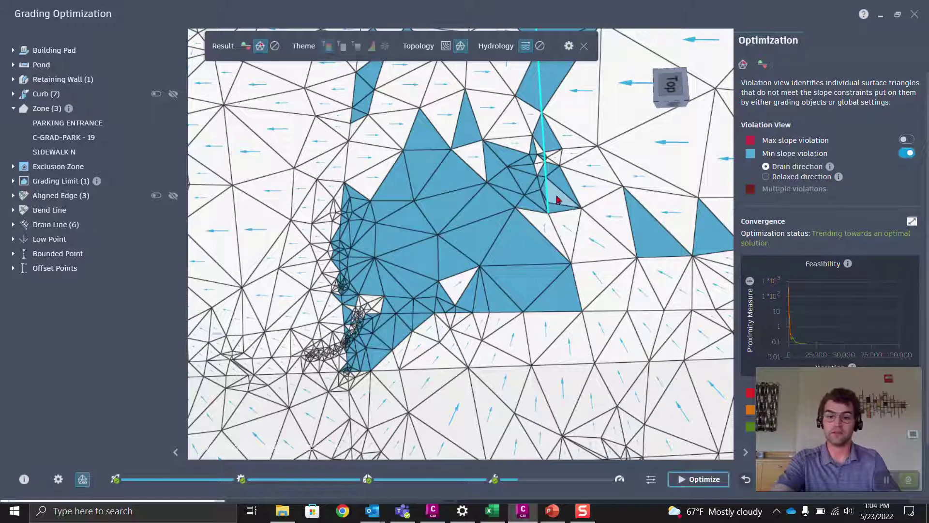
pyautogui.moveTo(560, 192)
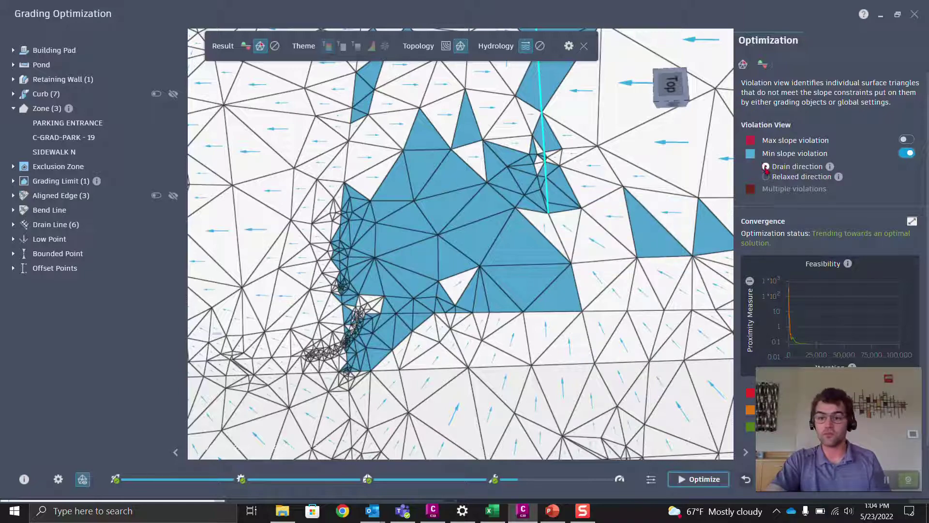
# Compare min slope violations shown in relaxed direction versus drain direction
pyautogui.click(766, 177)
pyautogui.moveTo(567, 194); pyautogui.dragTo(525, 324)
pyautogui.scroll(5, 544, 238)
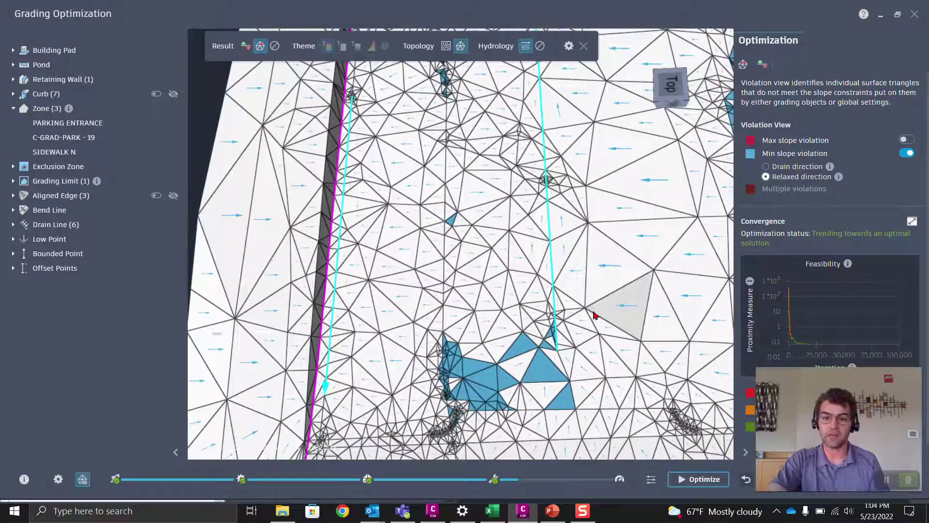
pyautogui.moveTo(538, 257)
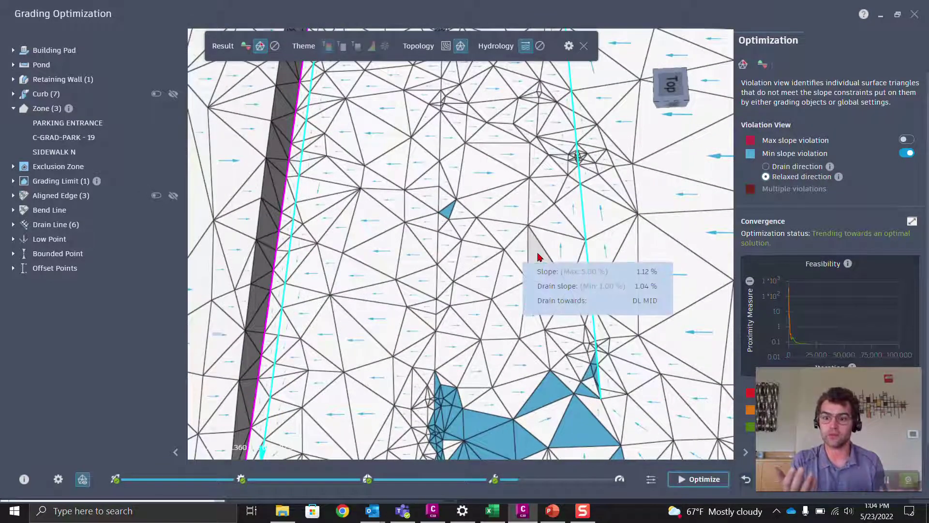
pyautogui.click(765, 166)
pyautogui.scroll(5, 634, 256)
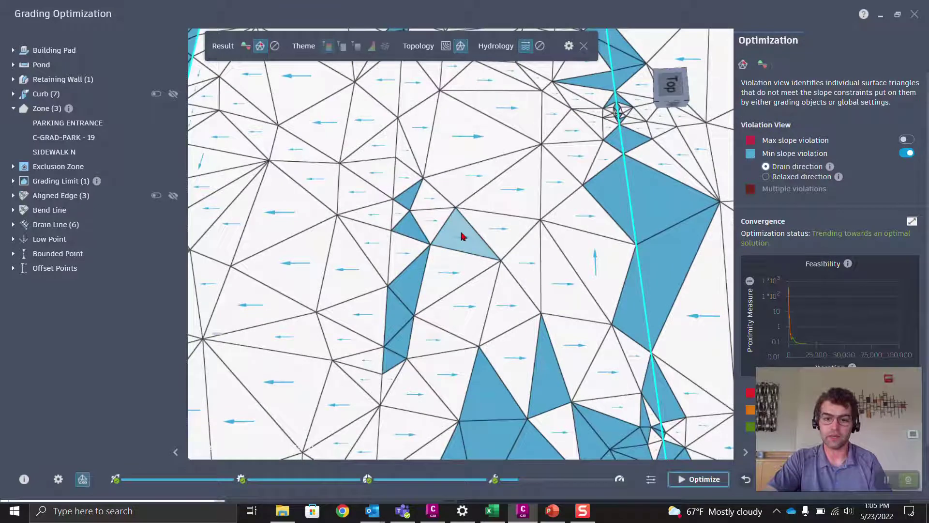
pyautogui.moveTo(462, 236)
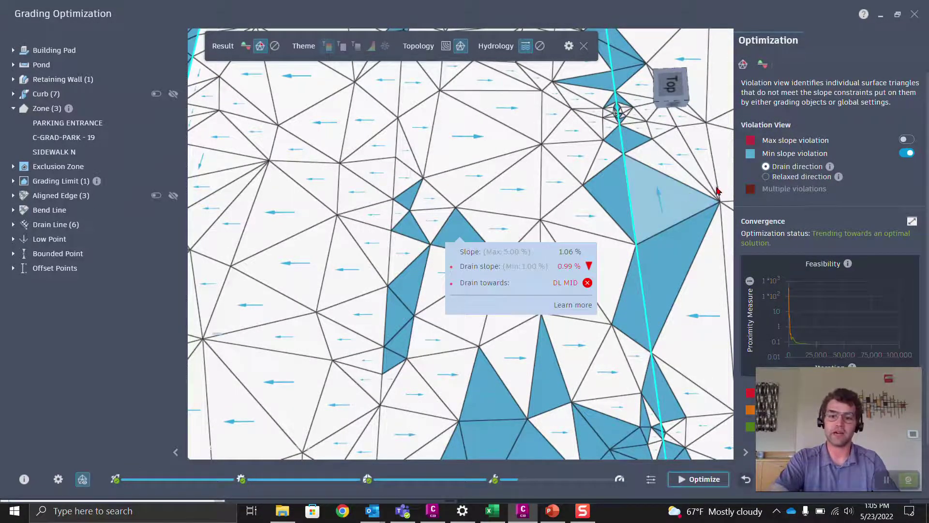
# Show relaxed direction violations and rerun the grading optimization
pyautogui.click(766, 177)
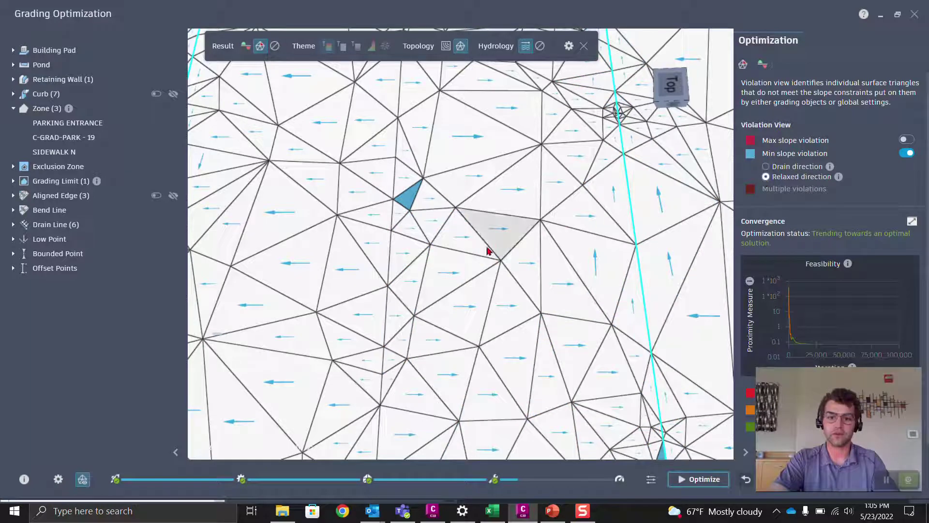
pyautogui.moveTo(478, 247)
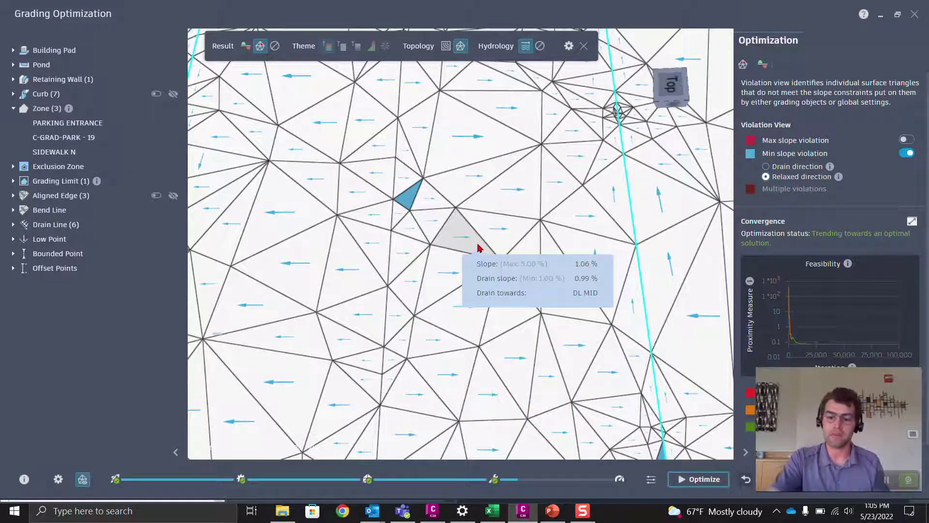
pyautogui.click(688, 484)
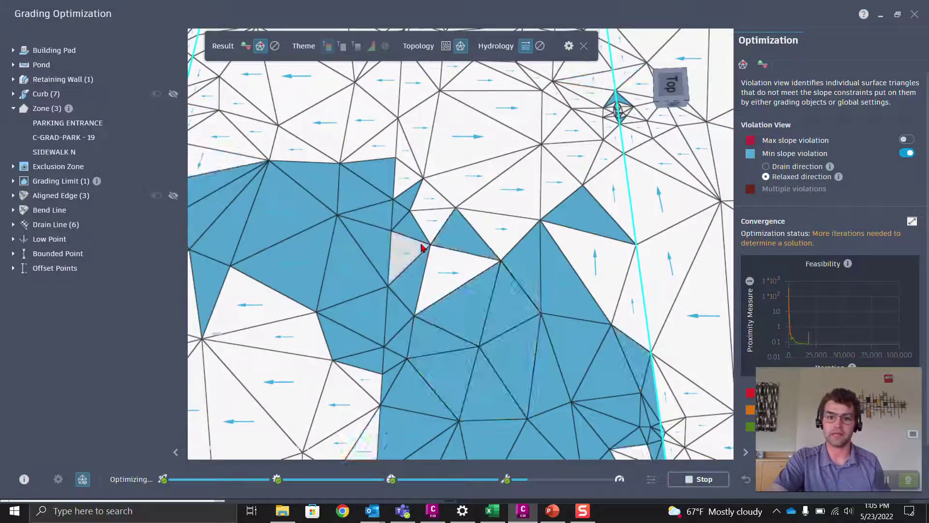
pyautogui.moveTo(460, 237)
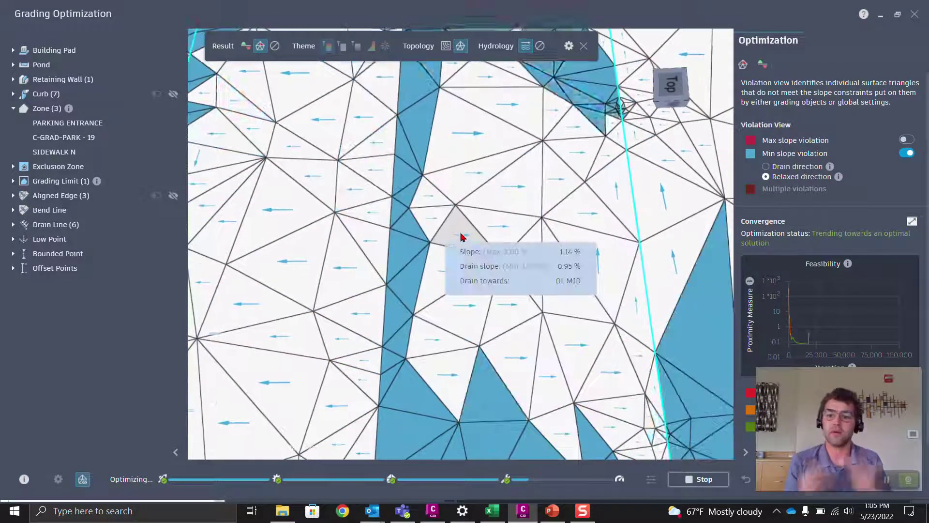